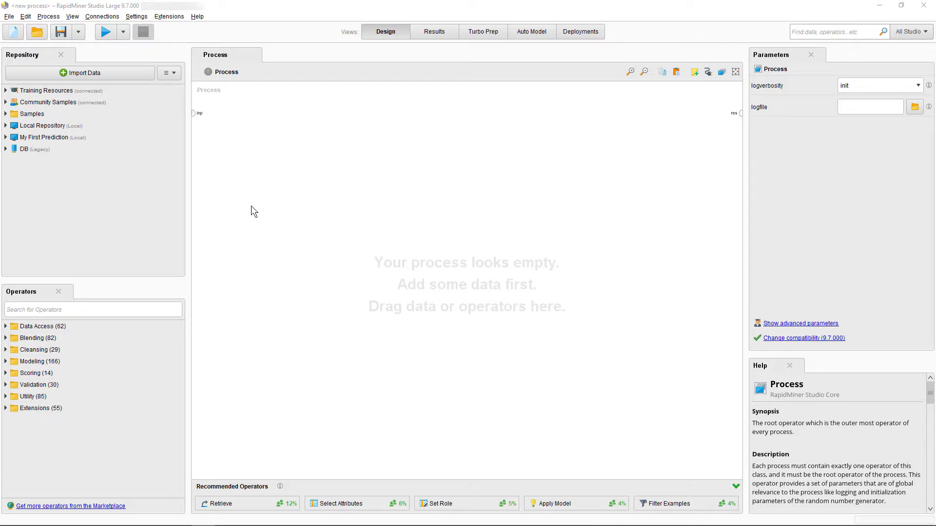
# Step: Search operators for 'read' and place a Read Excel operator on the process canvas
pyautogui.click(75, 308)
pyautogui.write('read')
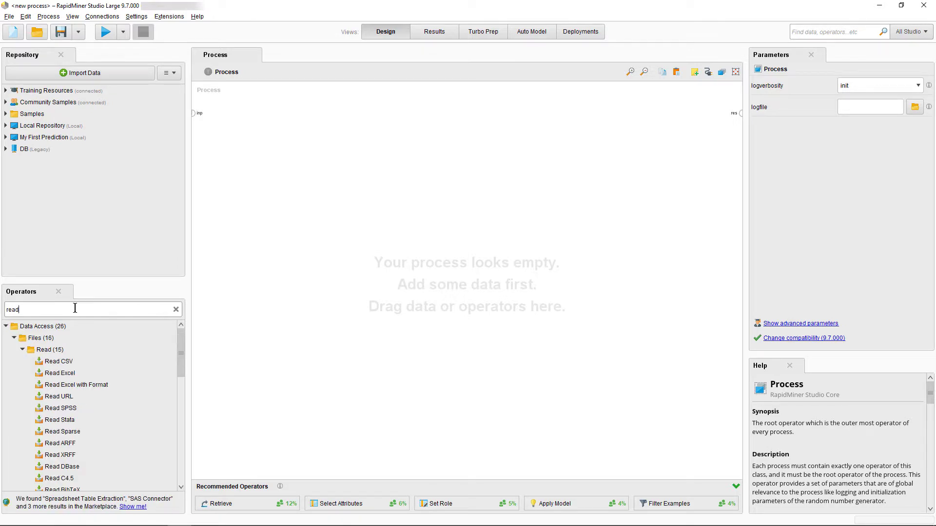
pyautogui.moveTo(60, 373); pyautogui.dragTo(384, 113)
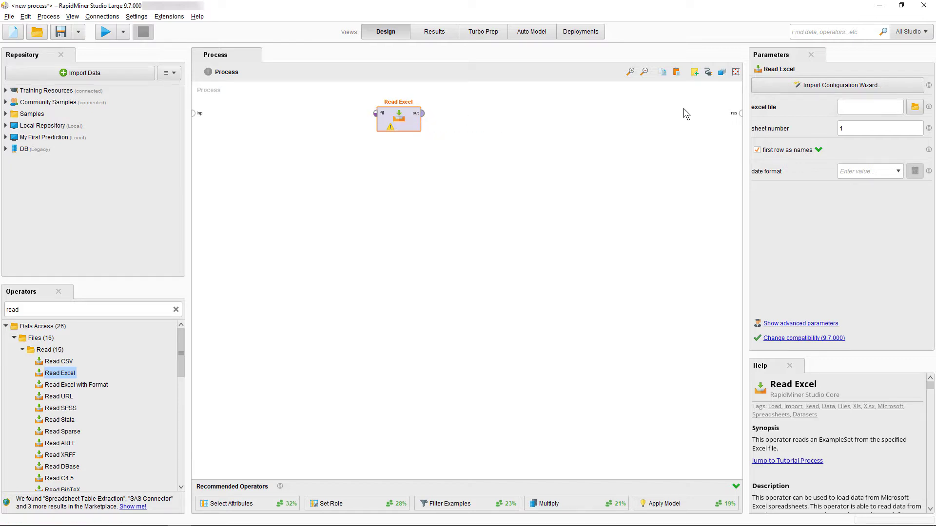
# Step: Launch the import wizard and select customer-churn-data.xlsx from the Desktop
pyautogui.click(838, 88)
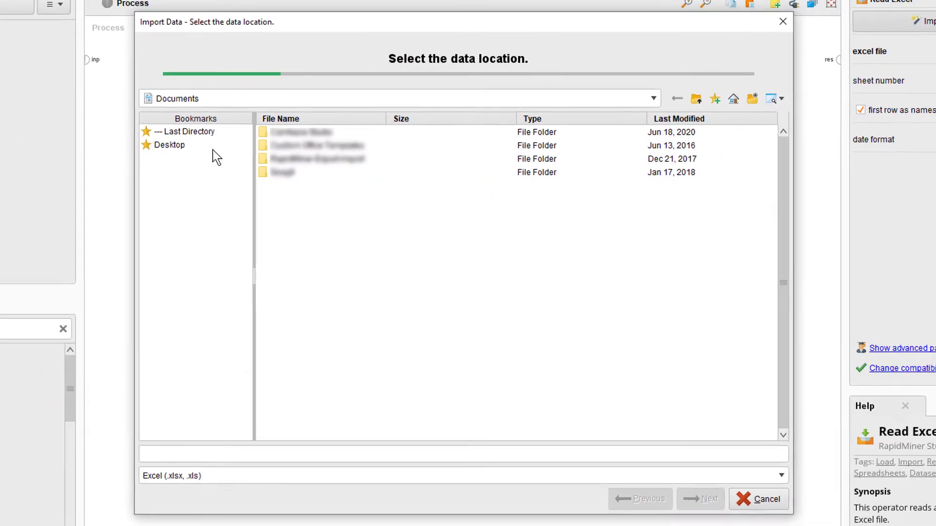
pyautogui.click(263, 174)
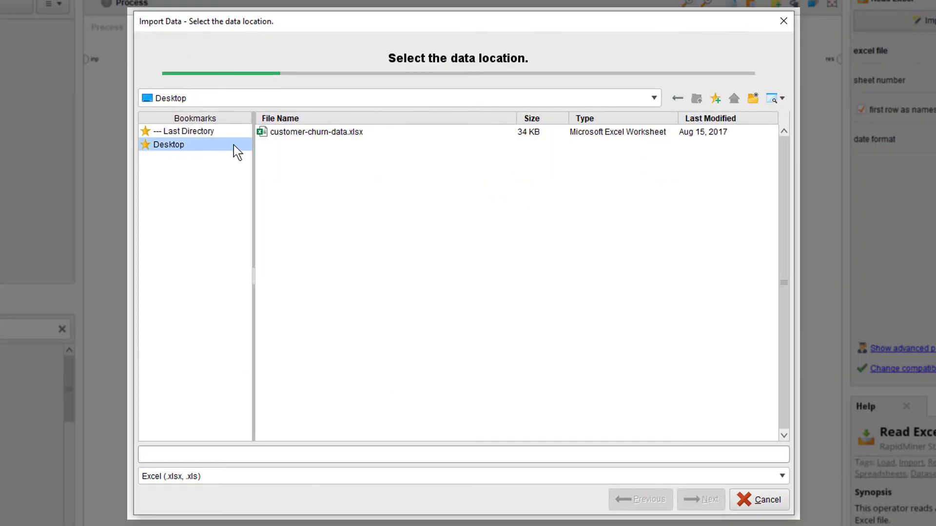
pyautogui.click(305, 133)
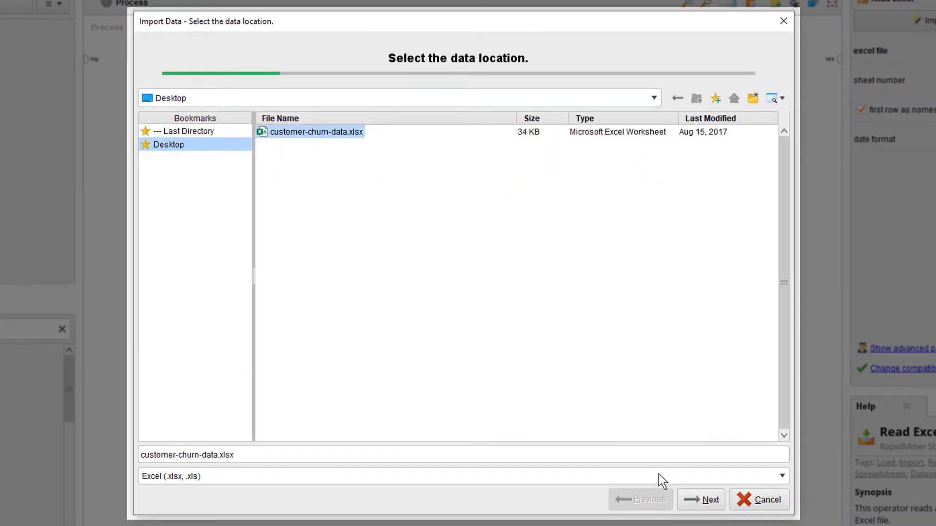
pyautogui.click(709, 501)
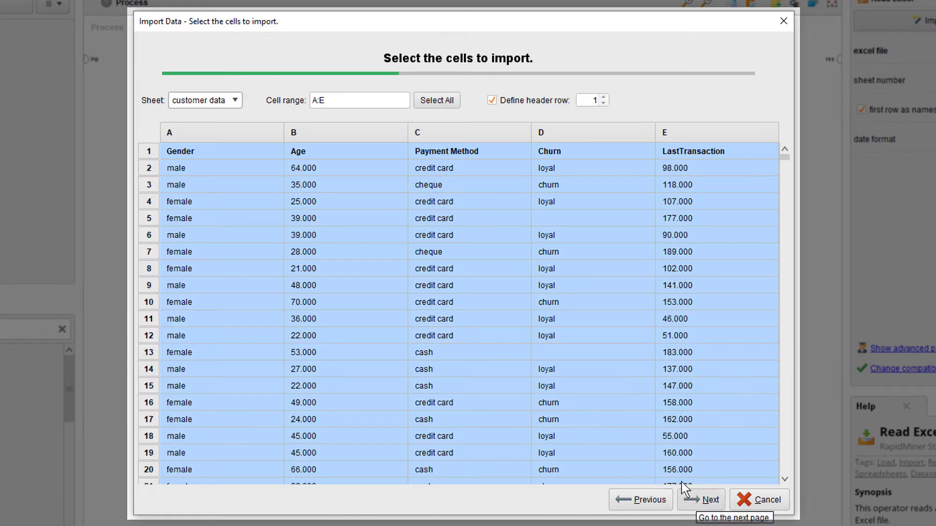
# Step: Preview Sheet1 with an edited cell range and header row 7, then choose the customer data sheet
pyautogui.click(235, 100)
pyautogui.click(226, 123)
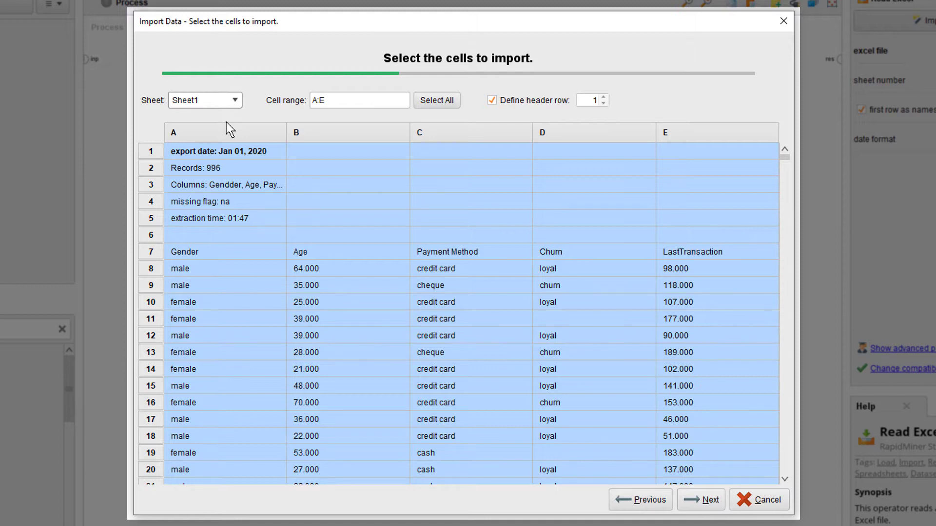
pyautogui.click(317, 100)
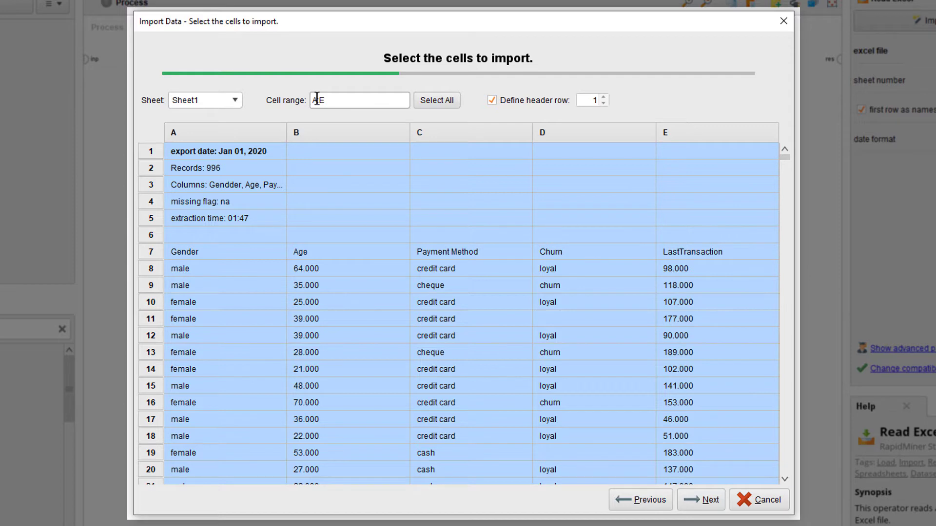
pyautogui.write('7')
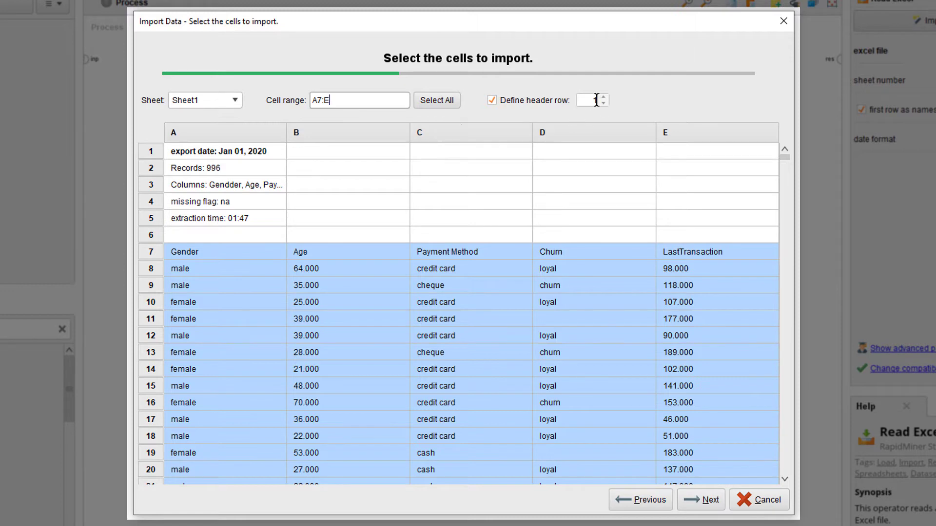
pyautogui.click(605, 98)
pyautogui.click(604, 98)
pyautogui.click(605, 97)
pyautogui.click(605, 98)
pyautogui.click(604, 97)
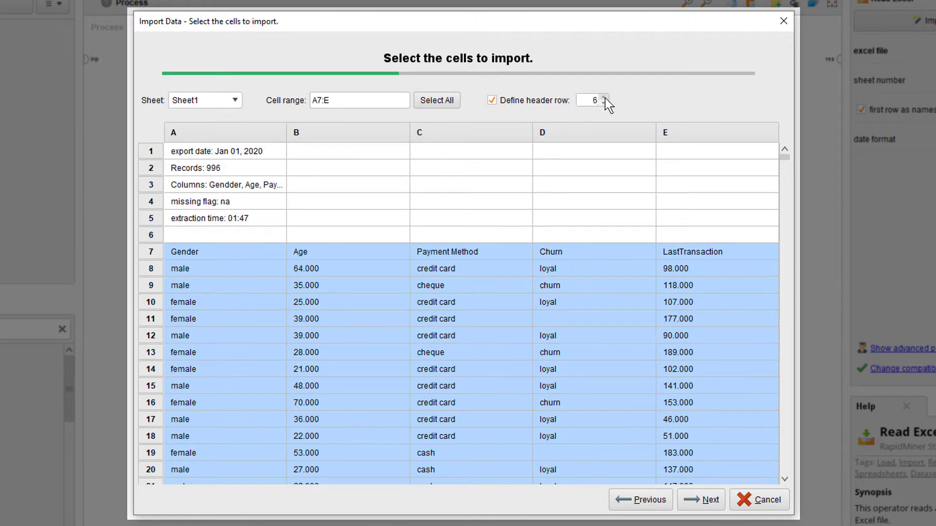
pyautogui.click(605, 97)
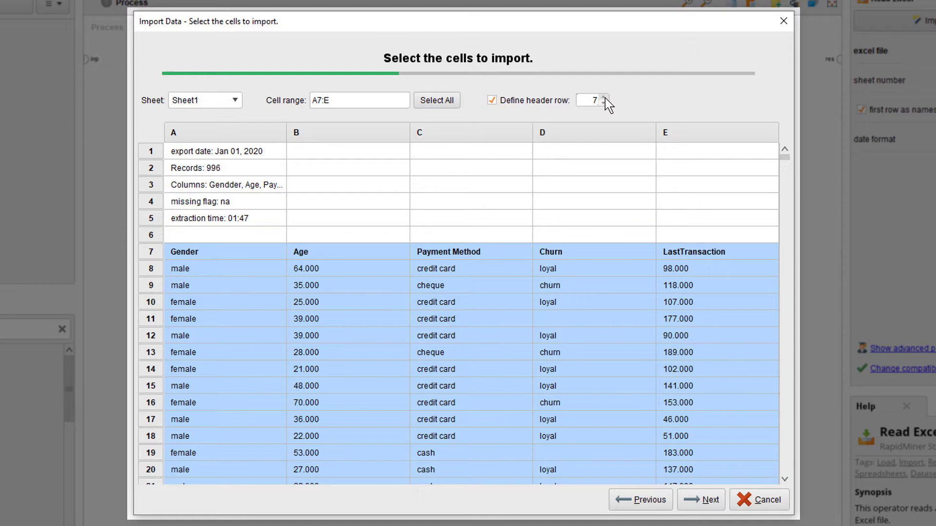
pyautogui.click(228, 100)
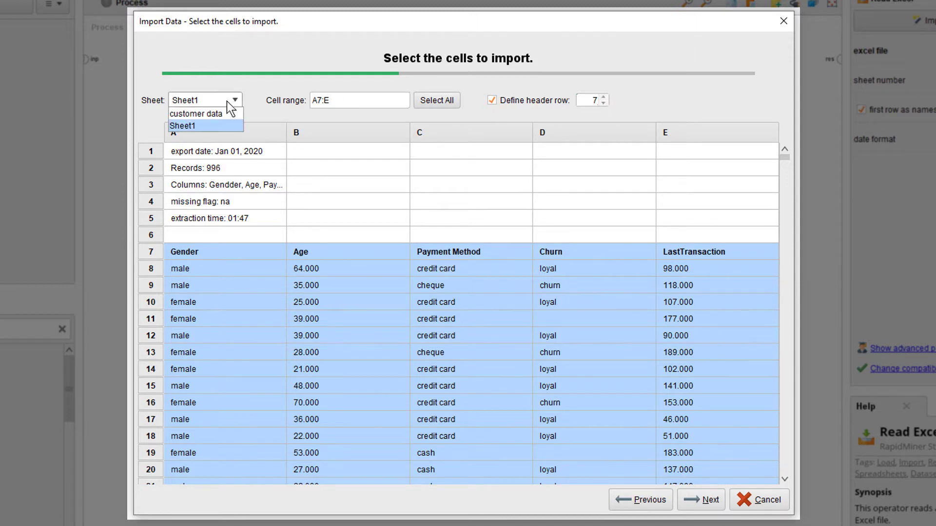
pyautogui.click(225, 113)
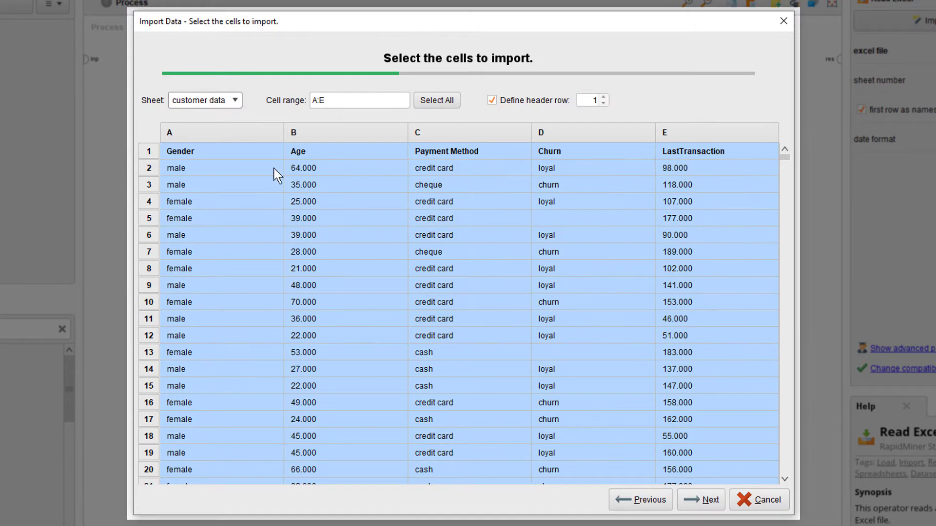
# Step: Give the Churn column the label role and finish the Excel import
pyautogui.click(710, 500)
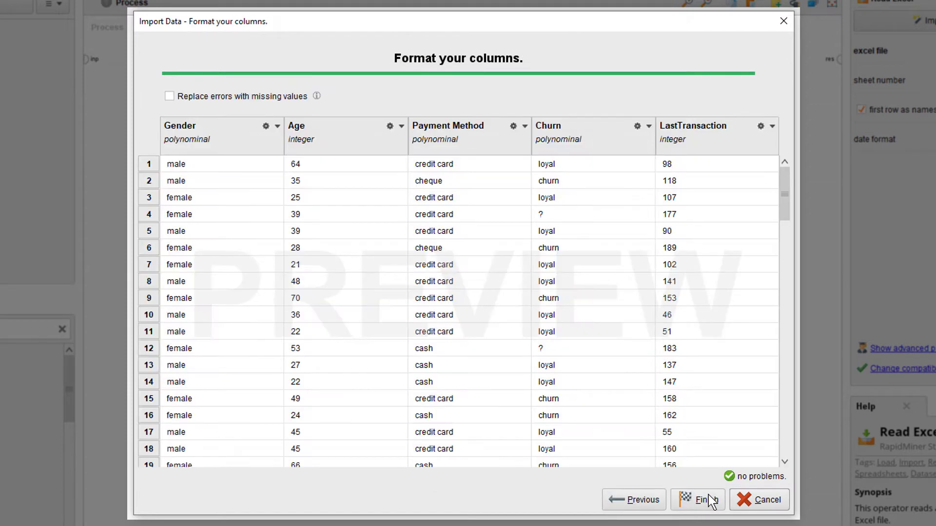
pyautogui.click(638, 125)
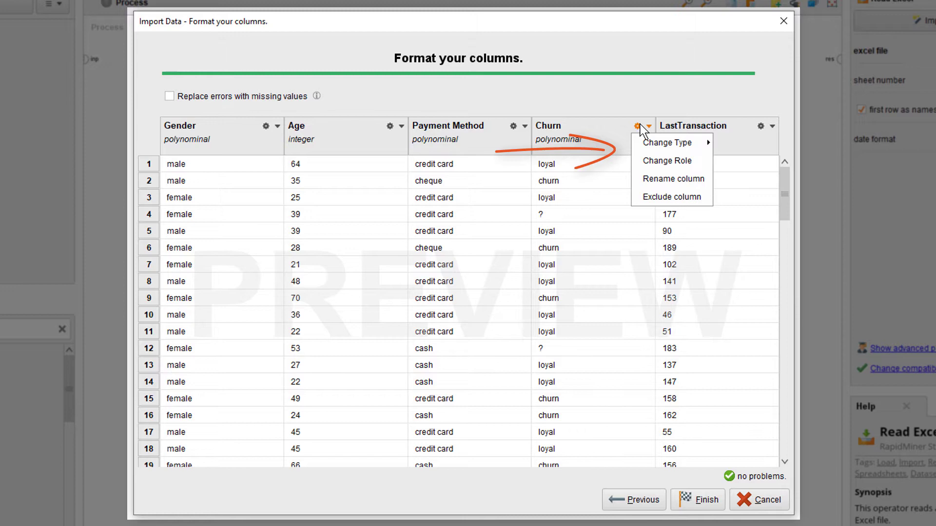
pyautogui.click(667, 161)
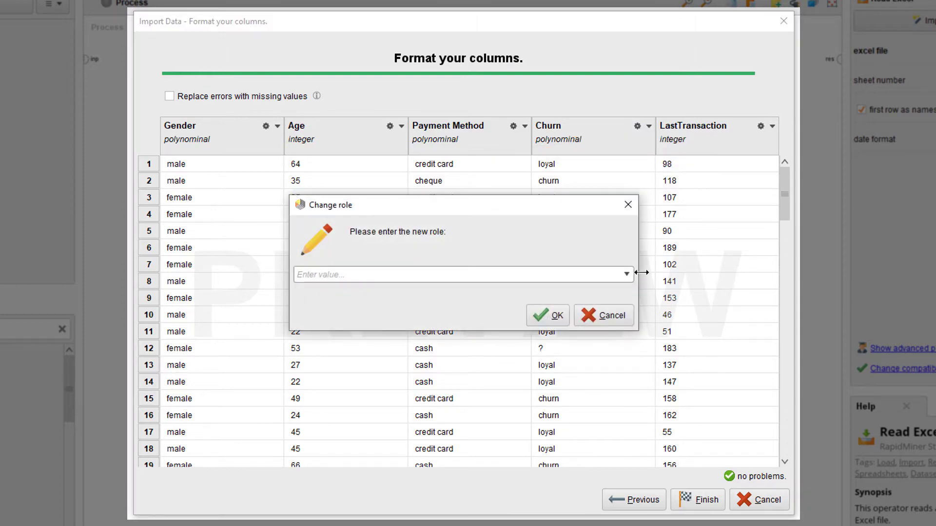
pyautogui.click(627, 274)
pyautogui.click(610, 292)
pyautogui.click(557, 314)
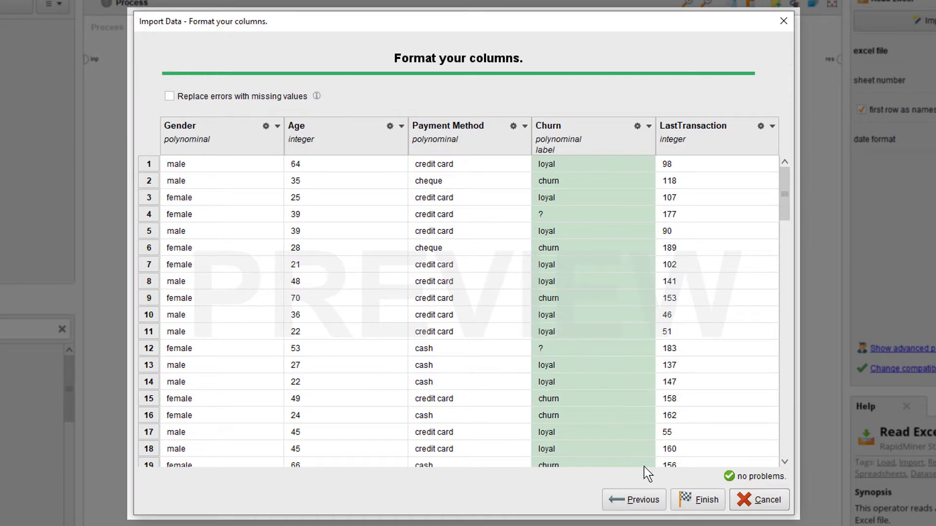
pyautogui.click(704, 500)
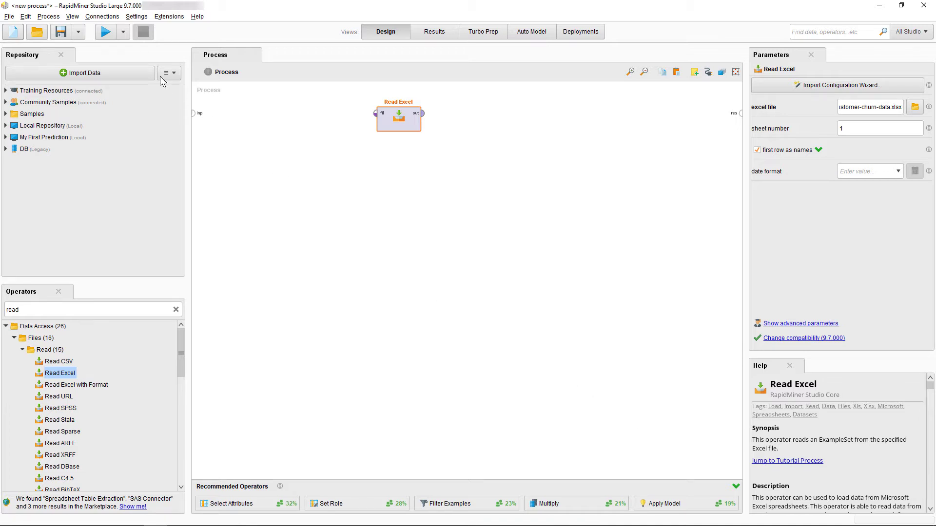
# Step: Wire Read Excel's output to the process result, run it, and return to Design view
pyautogui.click(106, 35)
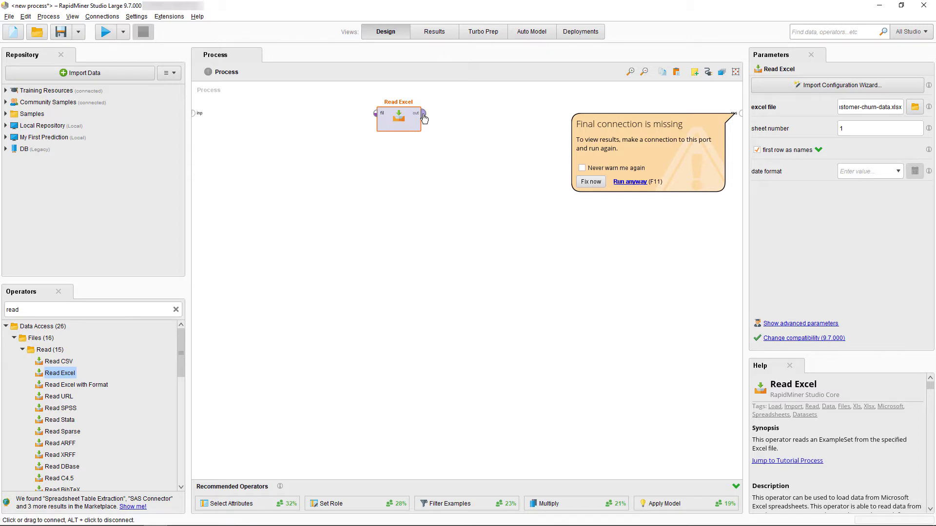
pyautogui.moveTo(422, 113); pyautogui.dragTo(740, 113)
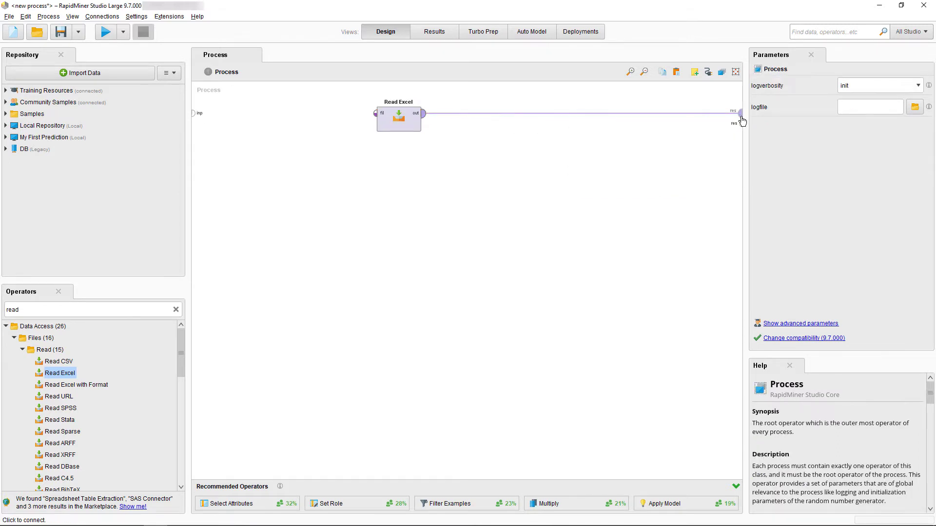
pyautogui.click(105, 32)
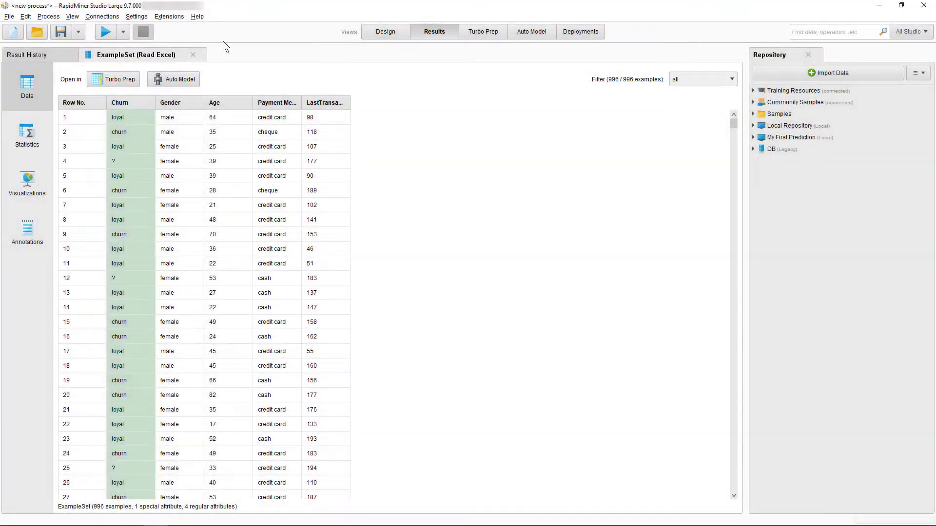
pyautogui.click(383, 34)
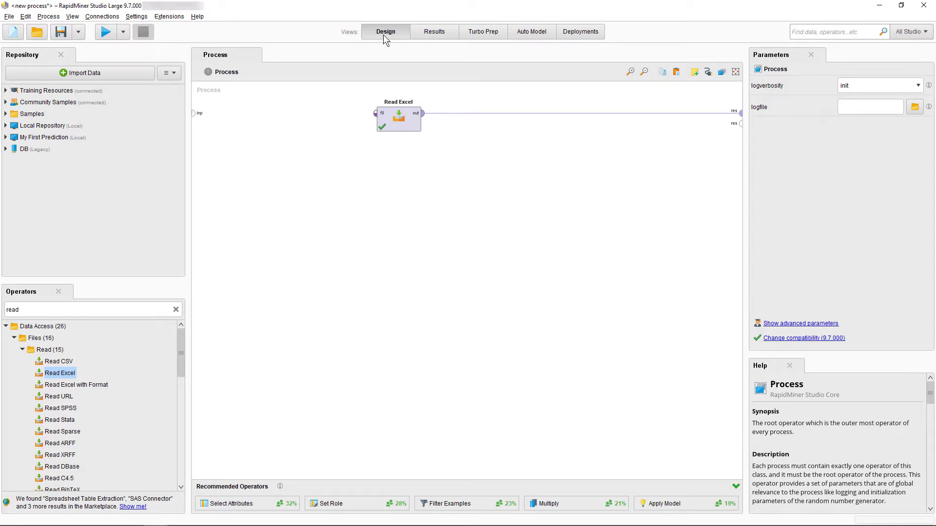
pyautogui.click(12, 22)
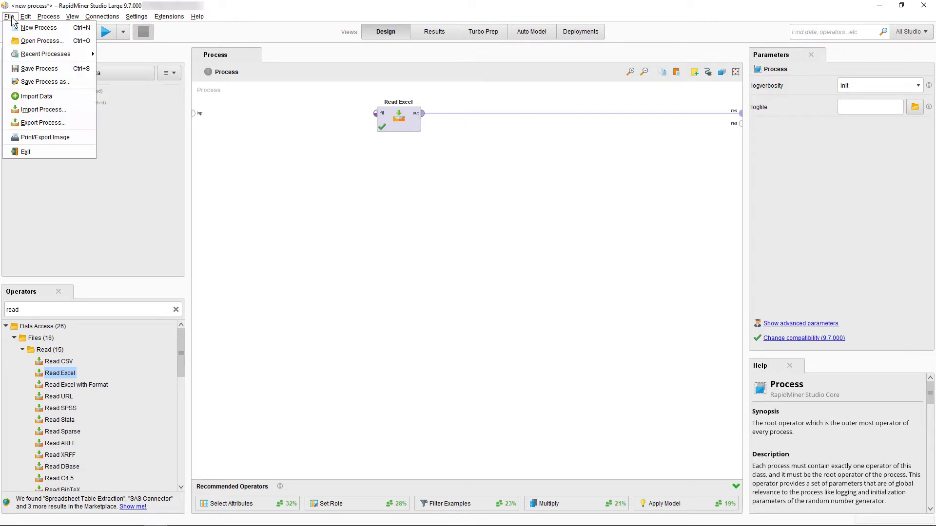
pyautogui.click(50, 71)
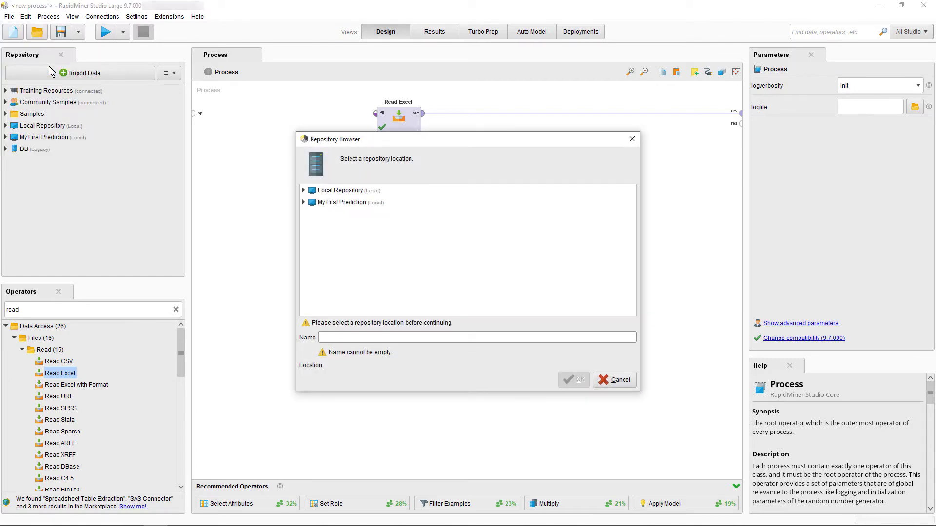
pyautogui.click(304, 202)
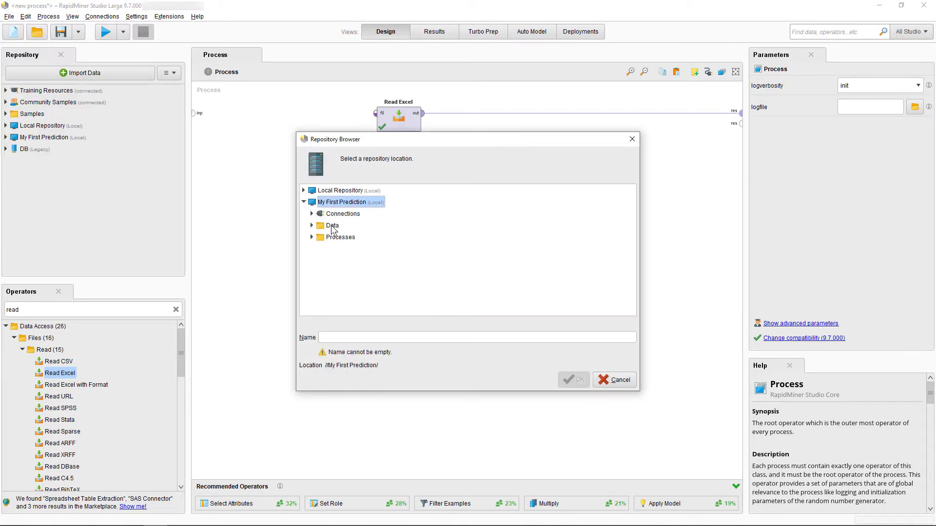
pyautogui.click(340, 236)
pyautogui.click(372, 337)
pyautogui.write('process name')
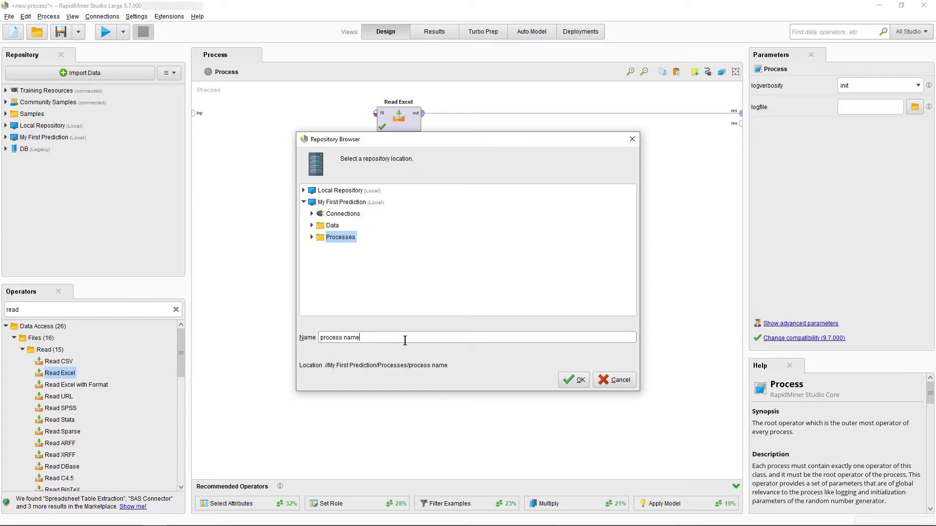
pyautogui.click(616, 380)
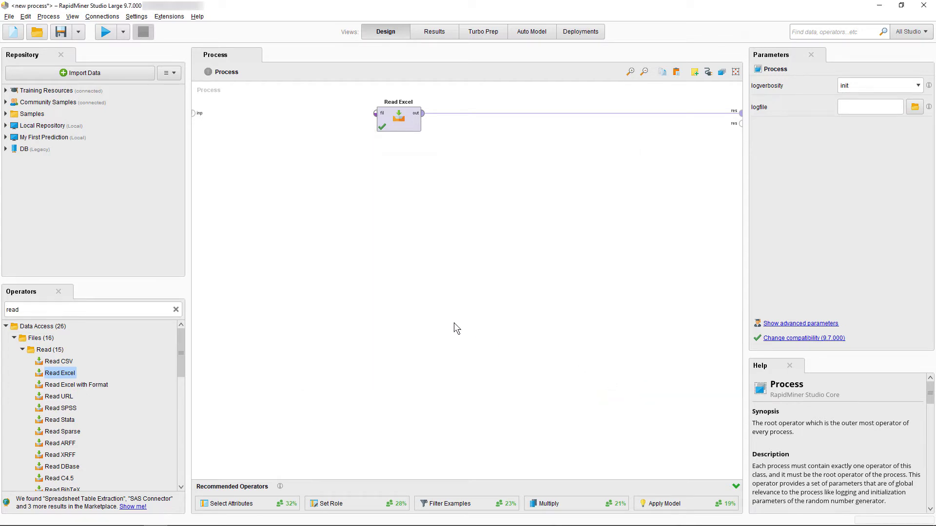
# Step: Store the process as '01-import customer data' in My First Prediction/Processes
pyautogui.click(6, 138)
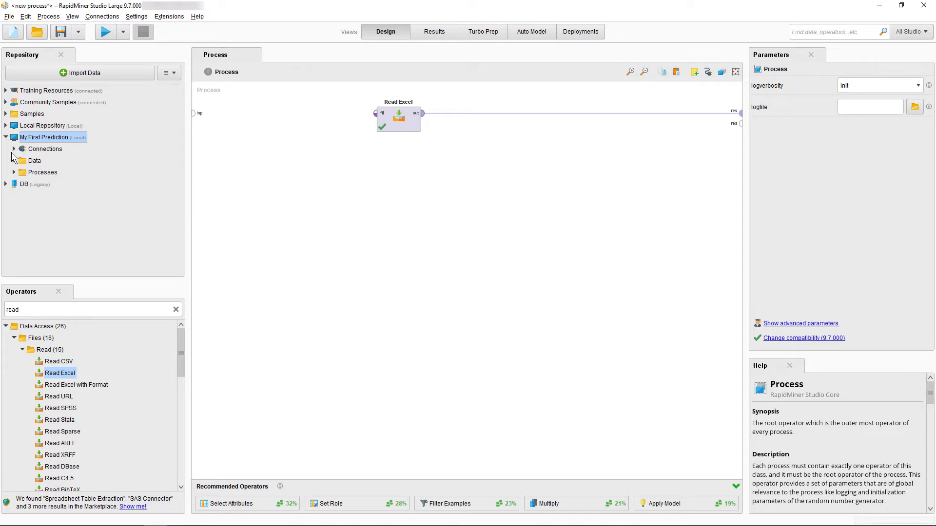
pyautogui.rightClick(43, 174)
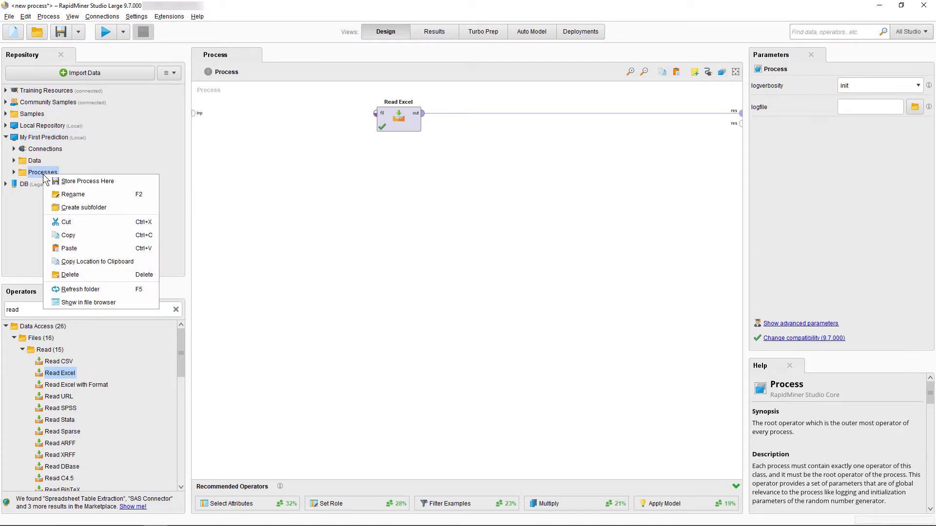
pyautogui.click(91, 182)
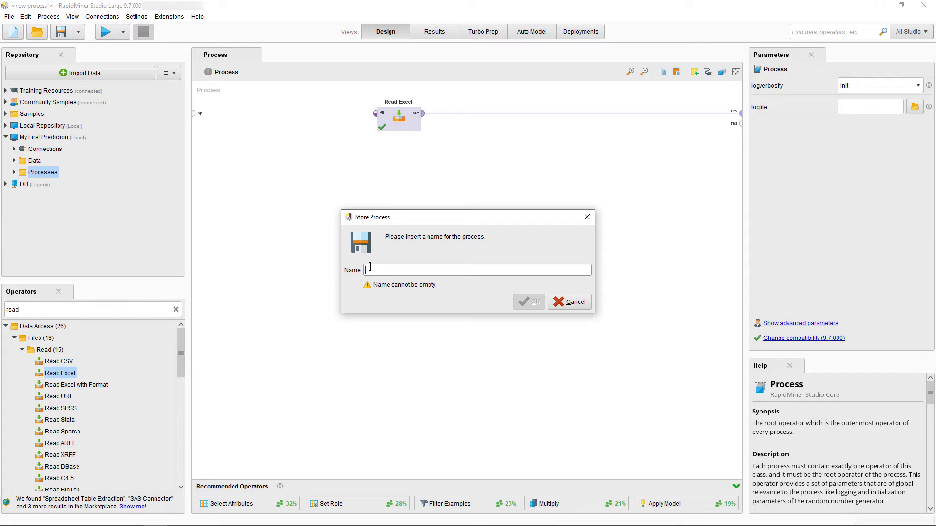
pyautogui.hotkey('ctrl', 'v')
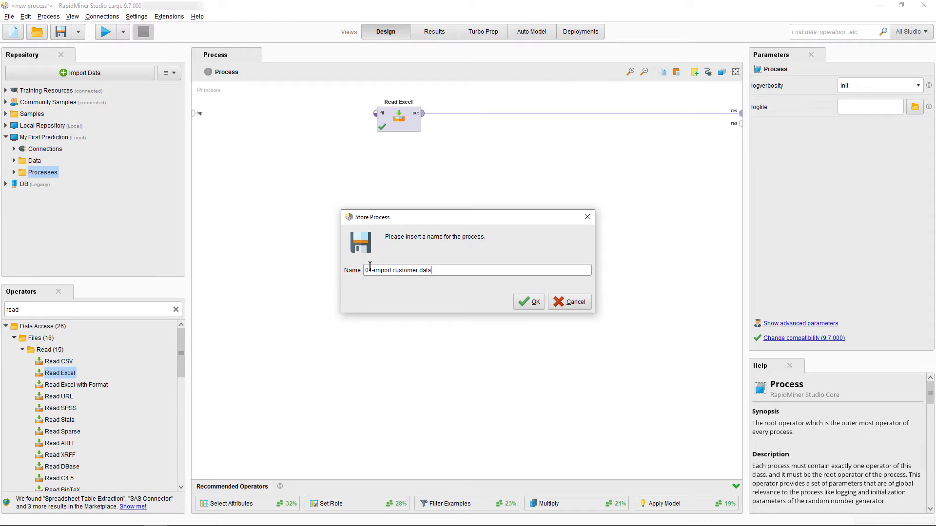
pyautogui.click(523, 304)
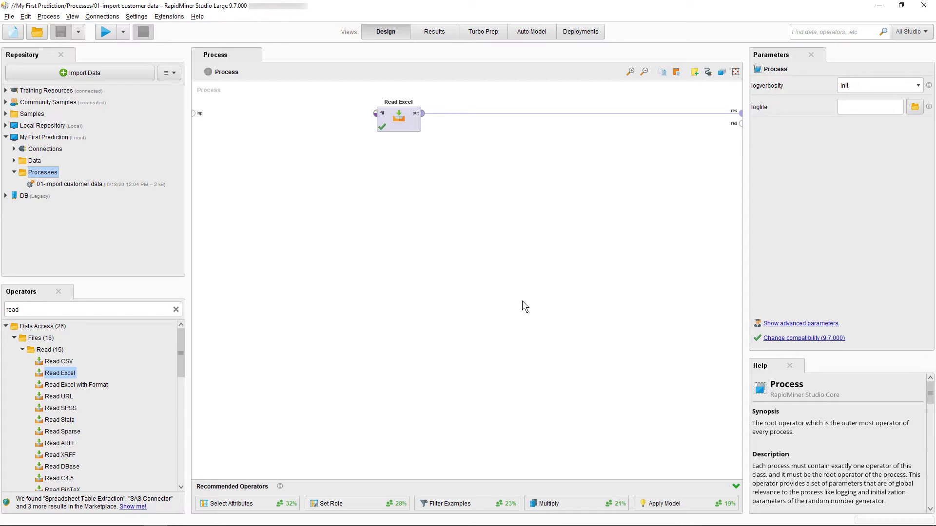
# Step: Find the Store operator and drop it onto the connection after Read Excel
pyautogui.click(828, 31)
pyautogui.write('store')
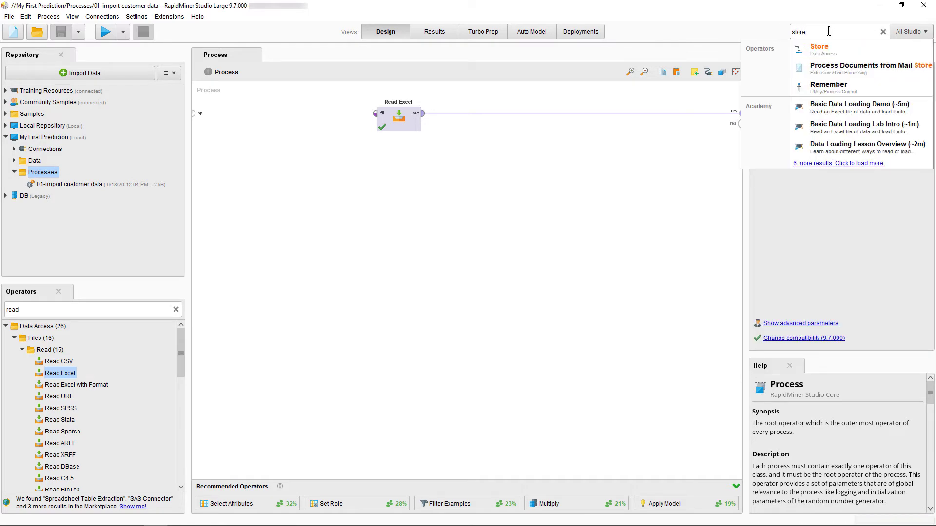
pyautogui.moveTo(832, 44); pyautogui.dragTo(835, 45)
pyautogui.moveTo(702, 91); pyautogui.dragTo(605, 118)
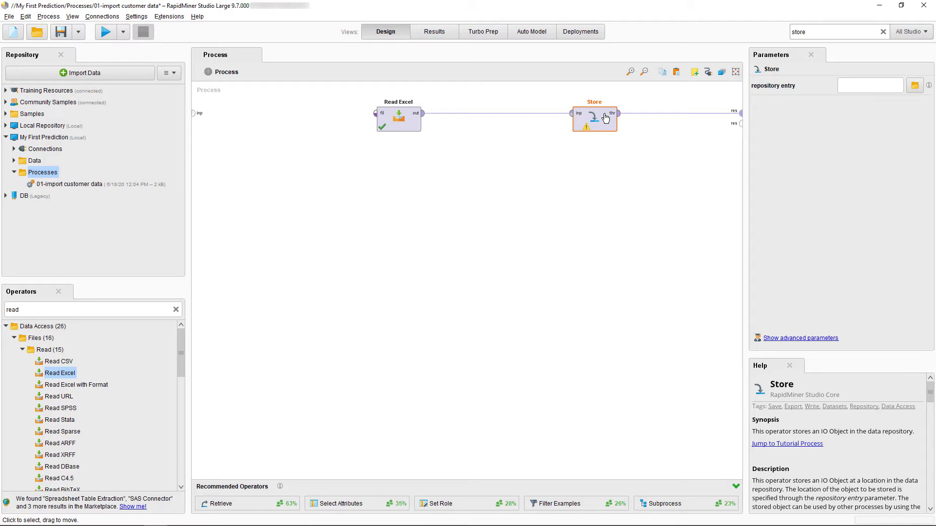
# Step: Set the Store operator's repository entry to Data/Customer data
pyautogui.click(915, 86)
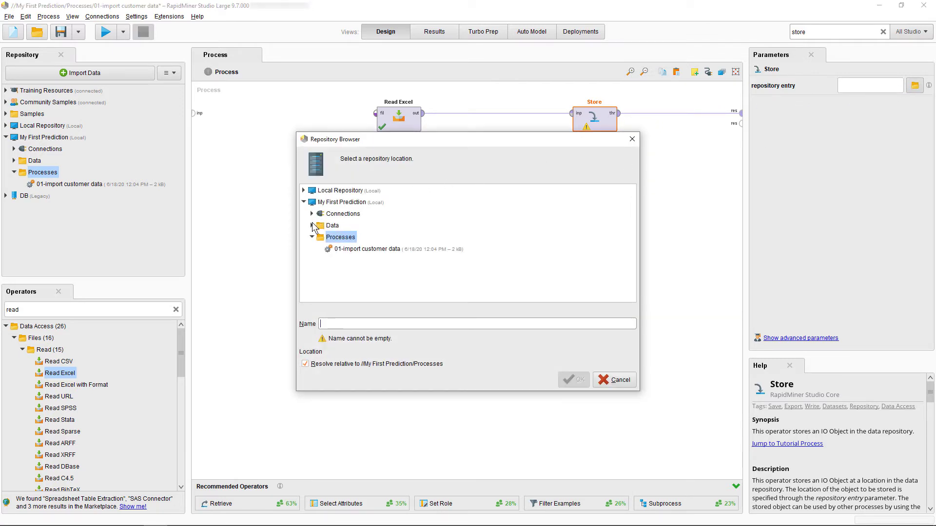
pyautogui.click(313, 226)
pyautogui.click(354, 238)
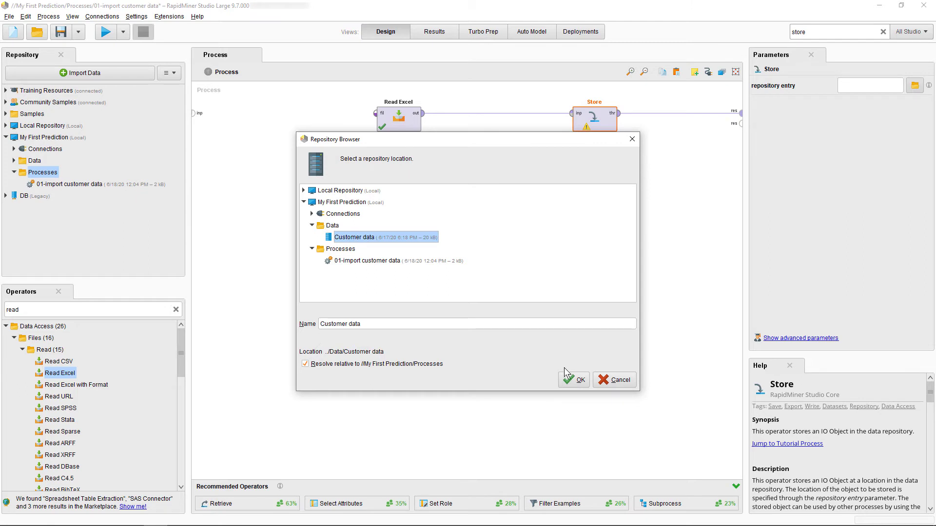
pyautogui.click(574, 379)
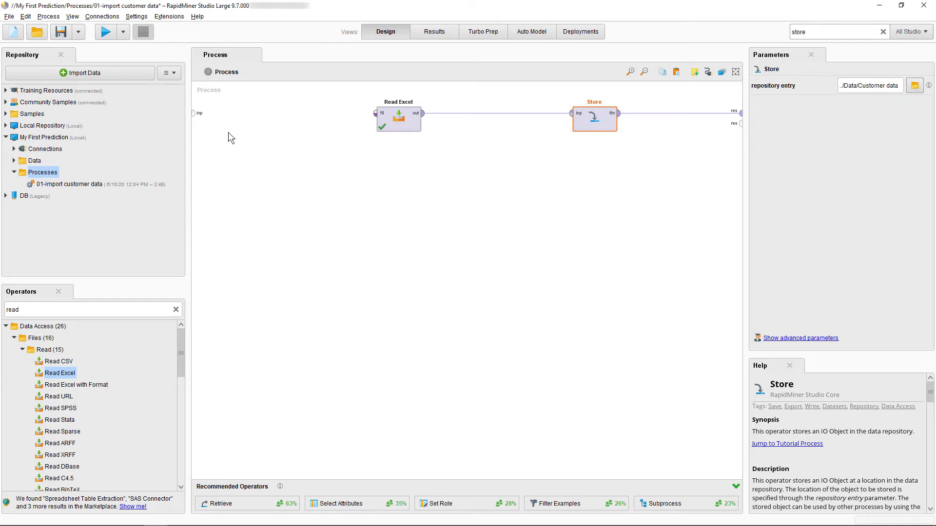
# Step: Run the process and dock the Repository panel on the right side
pyautogui.click(106, 35)
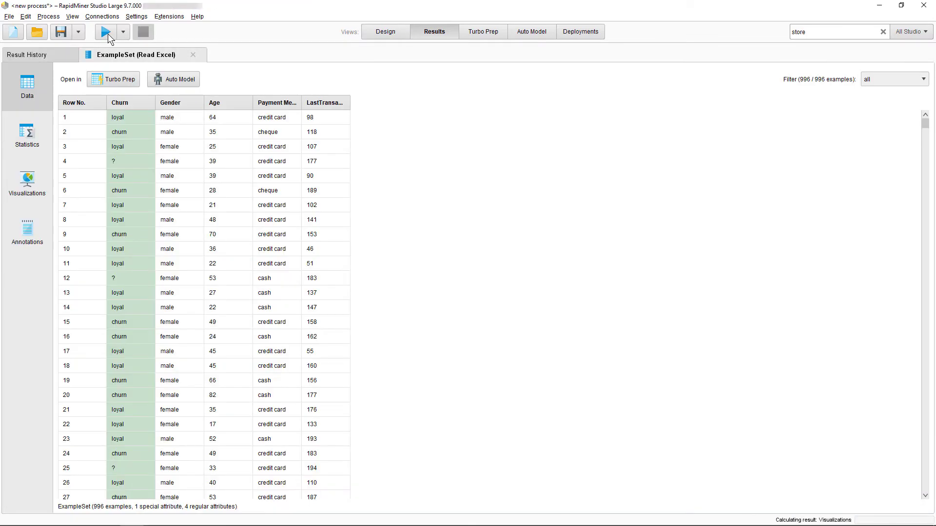
pyautogui.click(72, 16)
pyautogui.moveTo(135, 56)
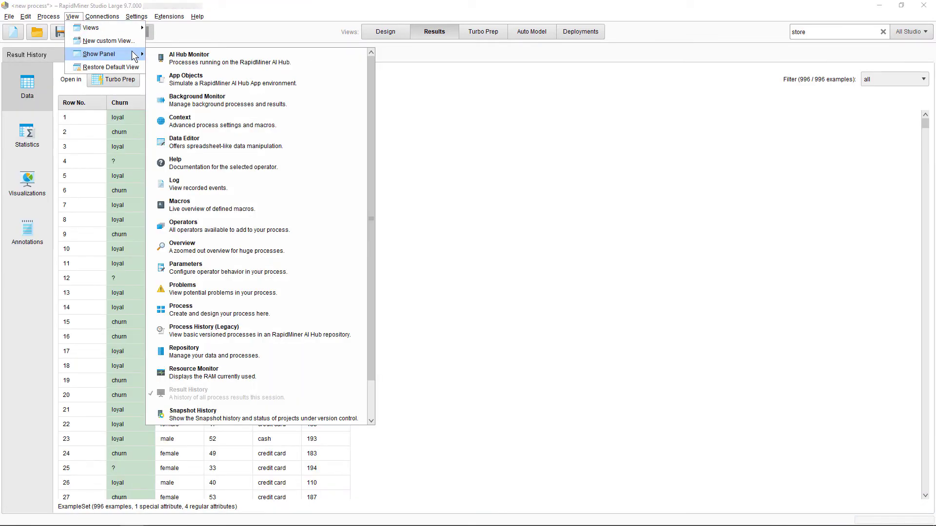
pyautogui.click(219, 349)
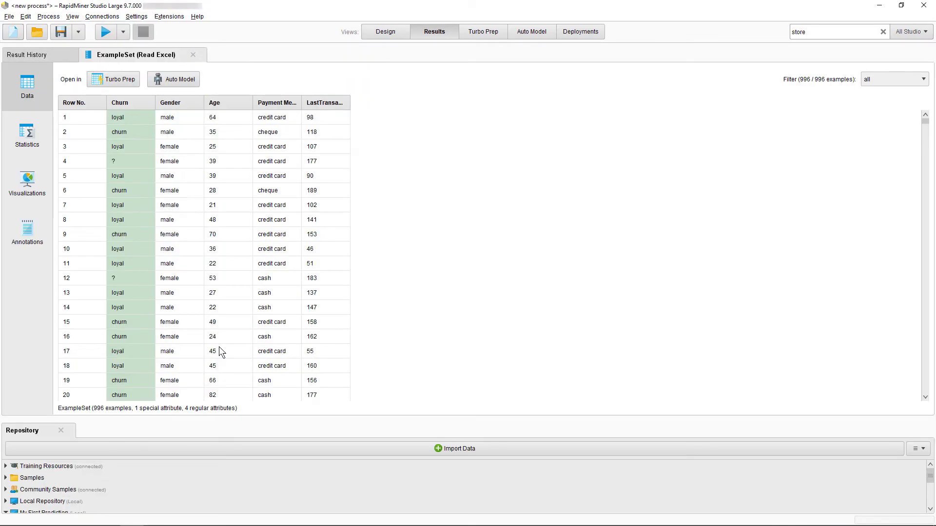
pyautogui.moveTo(28, 436); pyautogui.dragTo(929, 98)
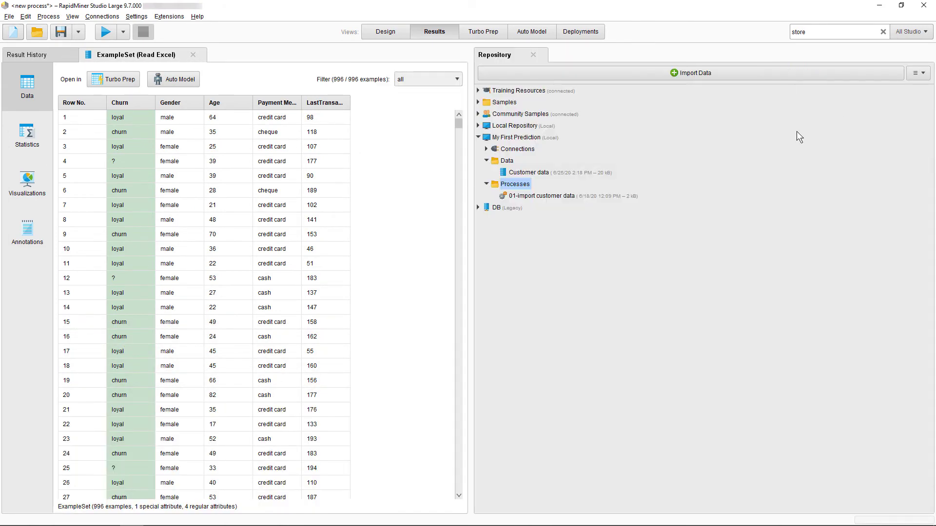
# Step: Check the stored Customer data entry, then save the updated process from Design view
pyautogui.click(535, 175)
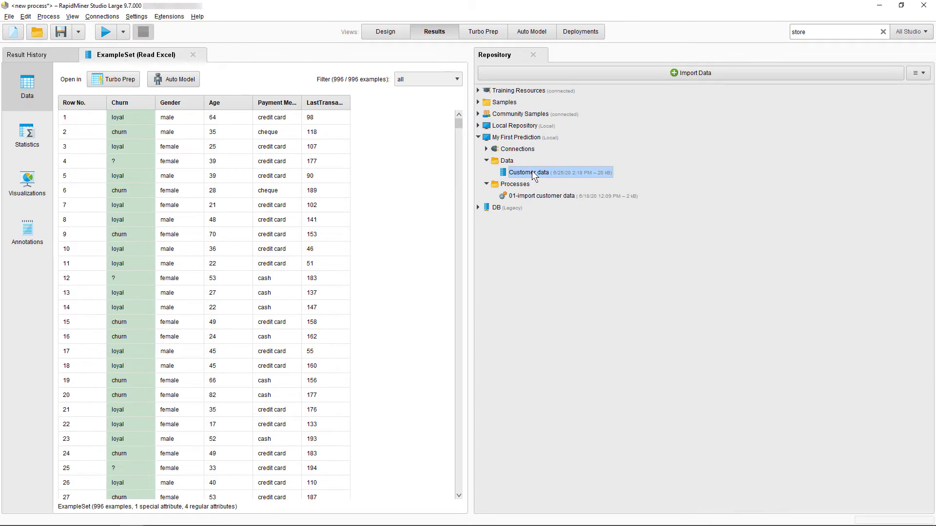
pyautogui.click(389, 35)
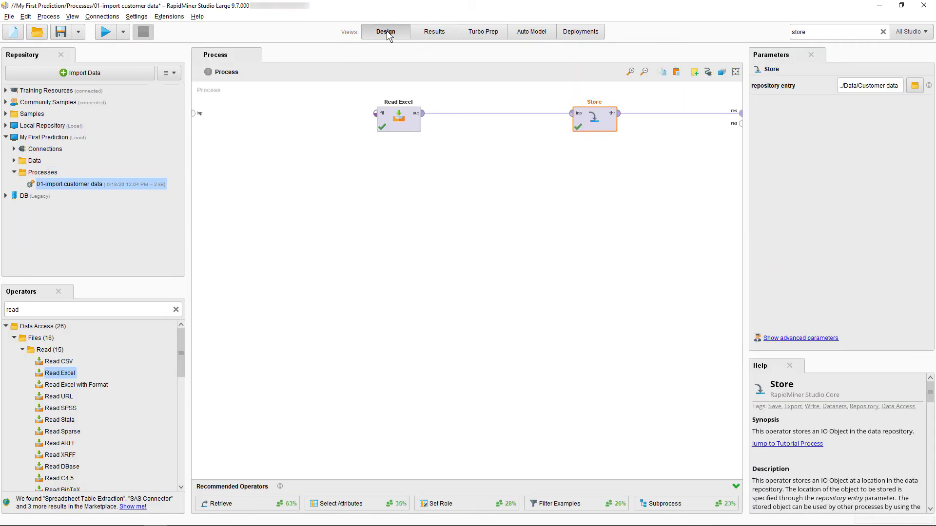
pyautogui.click(61, 33)
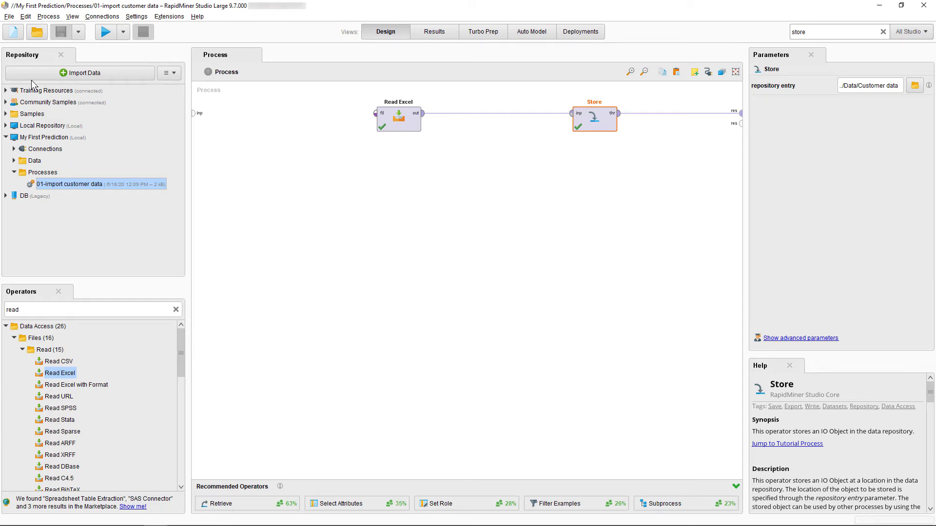
# Step: Start Export Process and create a 'RapidMiner-Export-Import' folder on the Desktop
pyautogui.click(8, 17)
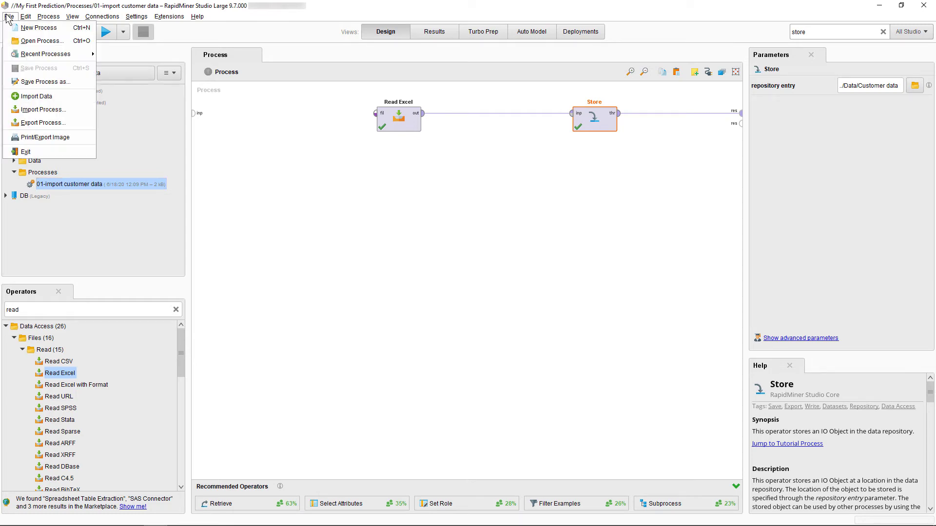
pyautogui.click(54, 123)
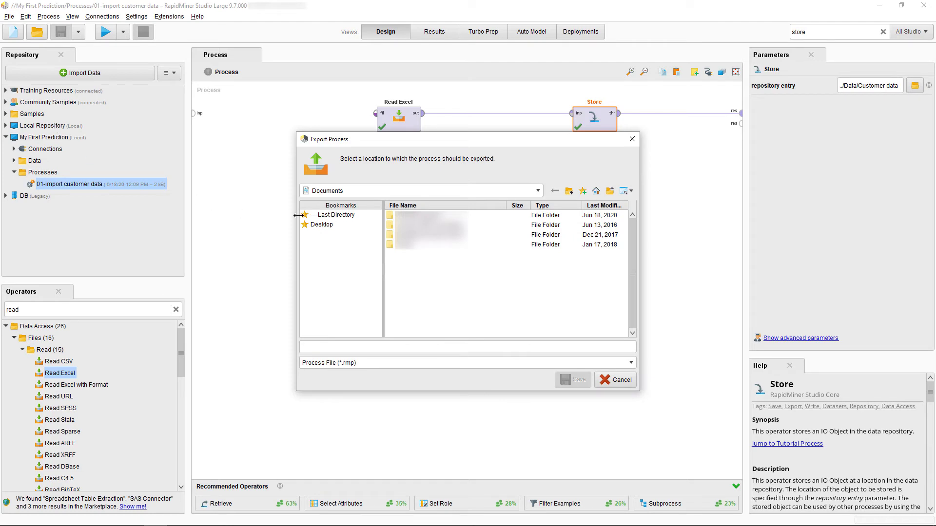
pyautogui.click(321, 224)
pyautogui.rightClick(435, 250)
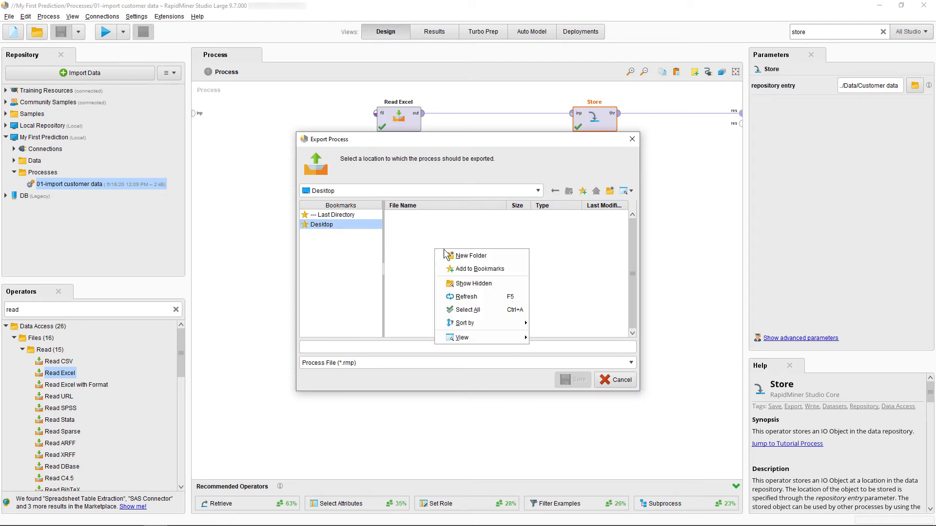
pyautogui.click(467, 254)
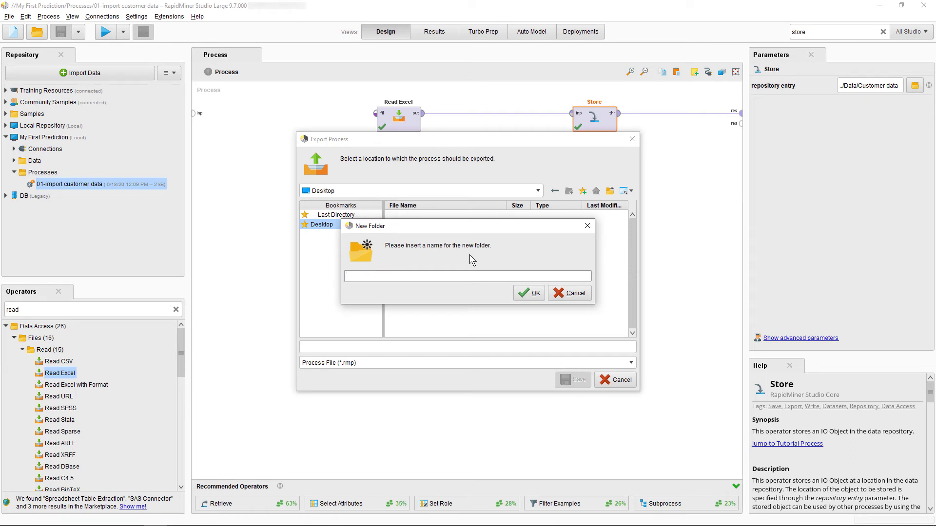
pyautogui.hotkey('ctrl', 'v')
pyautogui.click(528, 293)
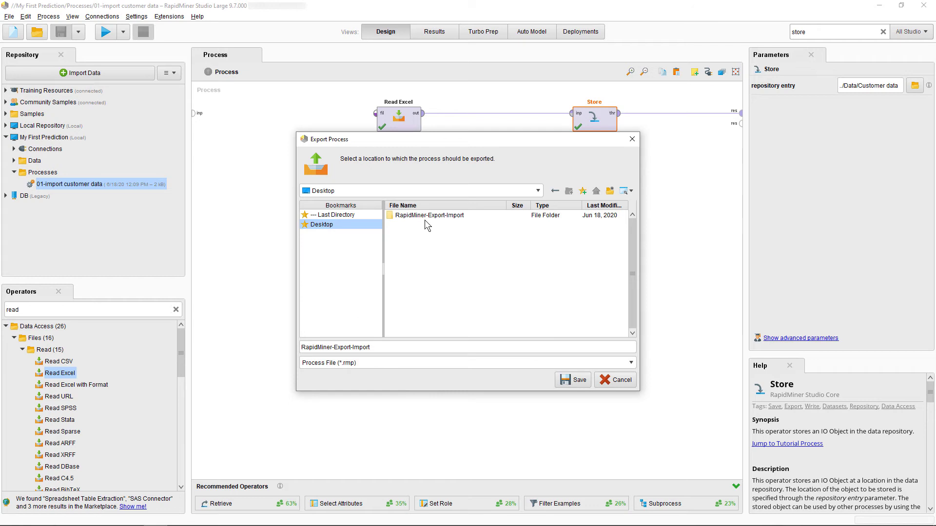
# Step: Save the process as export-import inside the RapidMiner-Export-Import folder
pyautogui.doubleClick(424, 217)
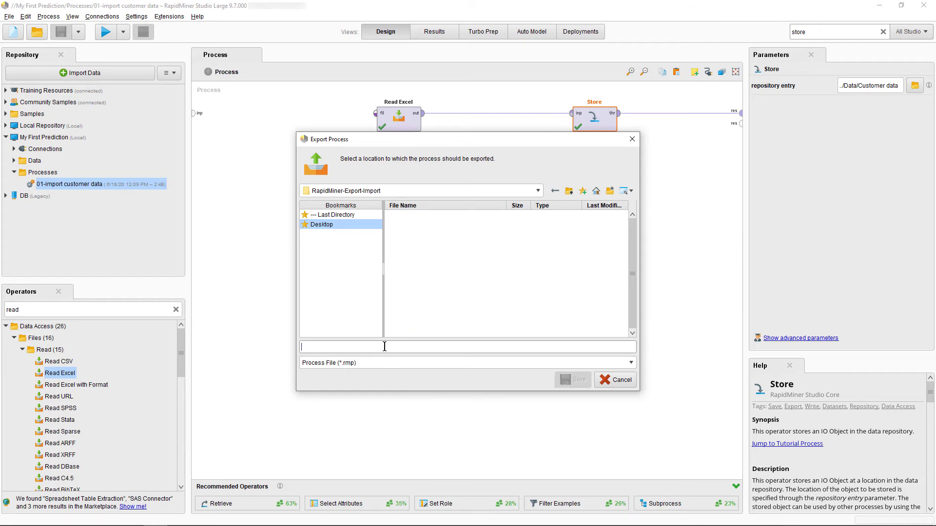
pyautogui.write('export-import')
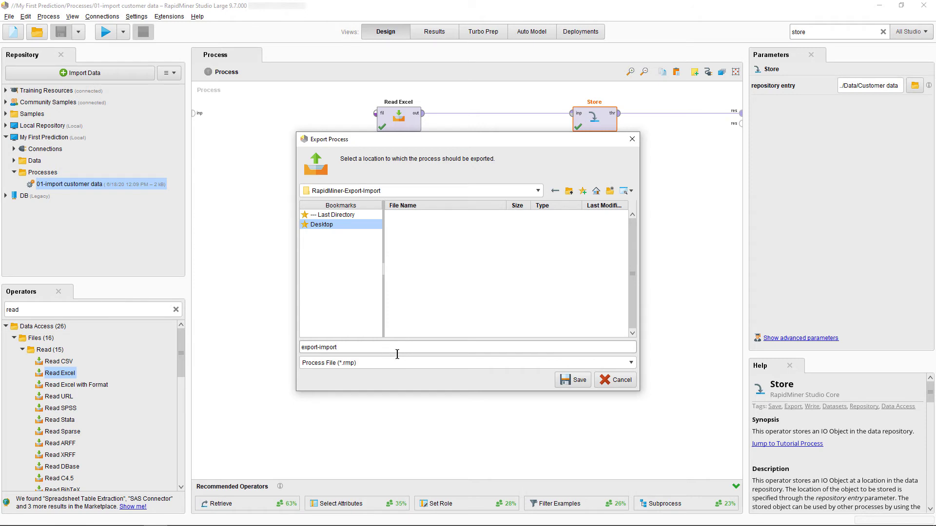
pyautogui.click(576, 383)
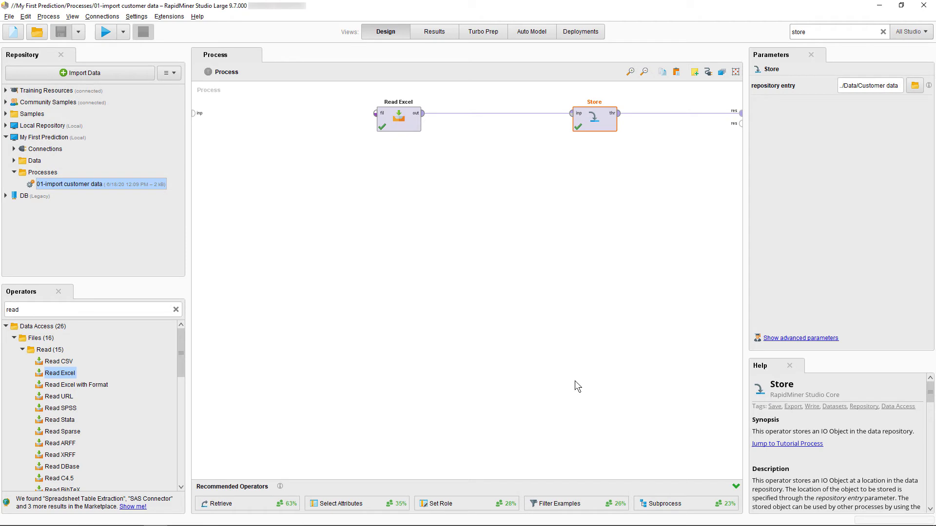
# Step: Create a blank process, then import export-import.rmp from Desktop/RapidMiner-Export-Import
pyautogui.click(13, 33)
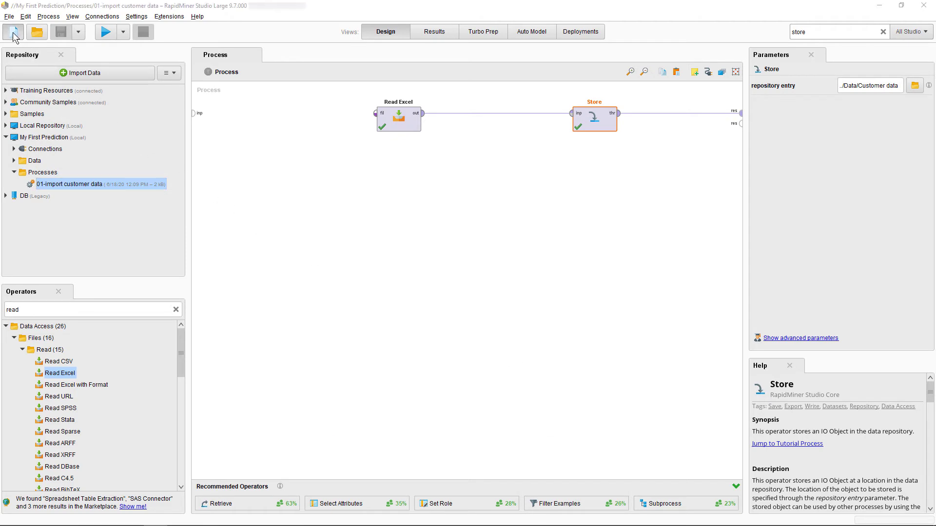
pyautogui.click(305, 205)
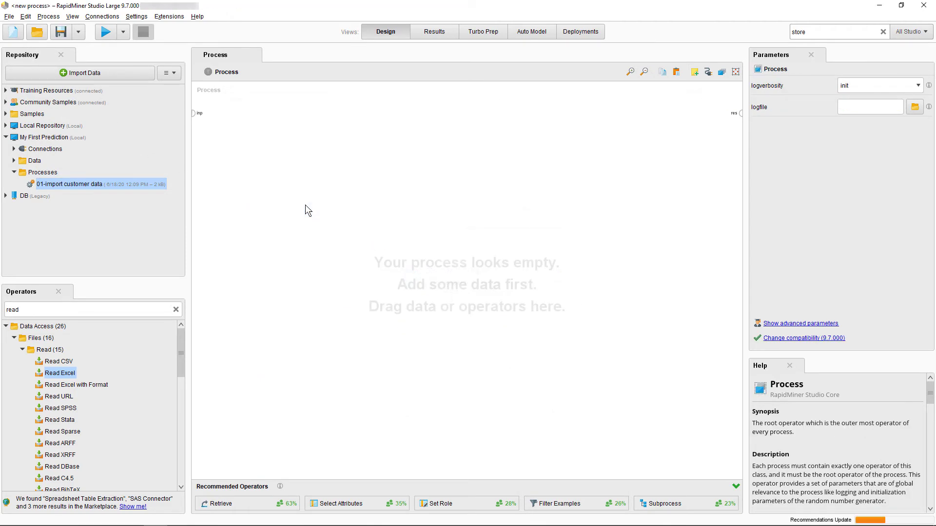
pyautogui.click(9, 16)
pyautogui.click(56, 109)
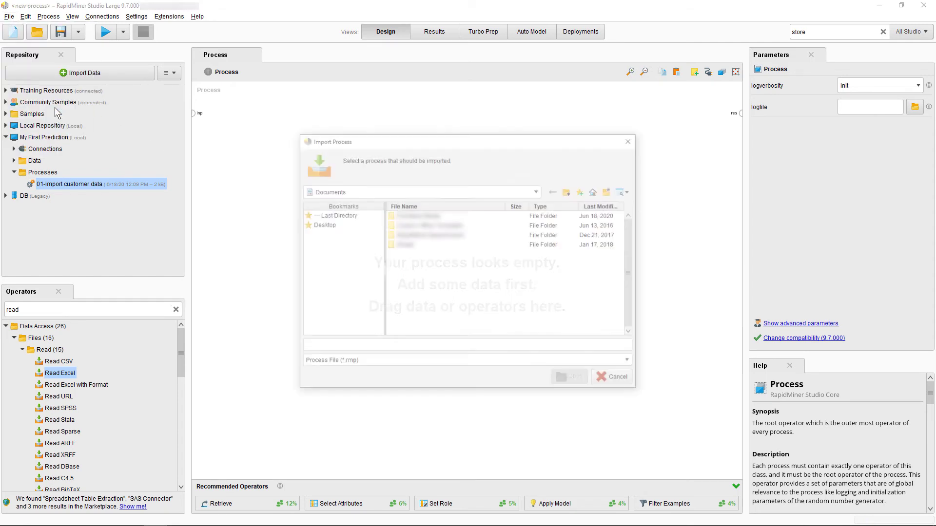
pyautogui.click(320, 224)
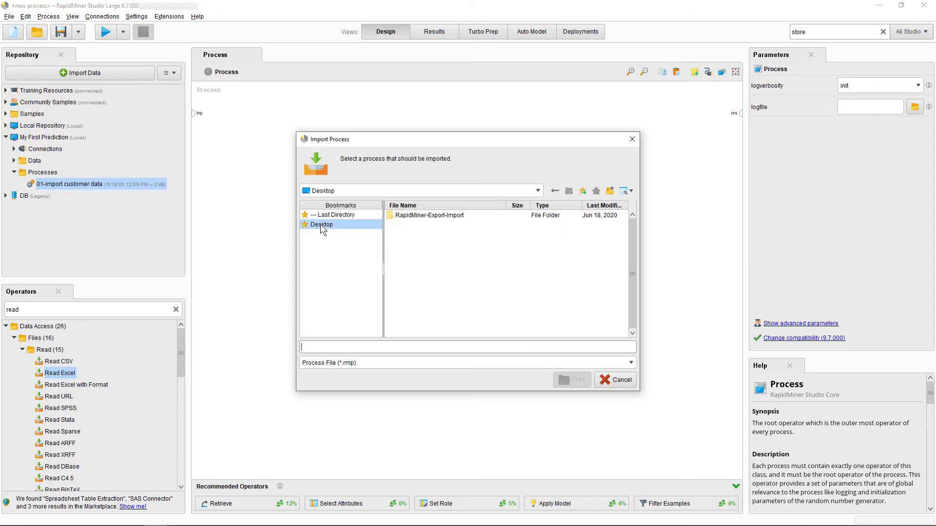
pyautogui.click(415, 216)
pyautogui.doubleClick(414, 217)
pyautogui.click(415, 218)
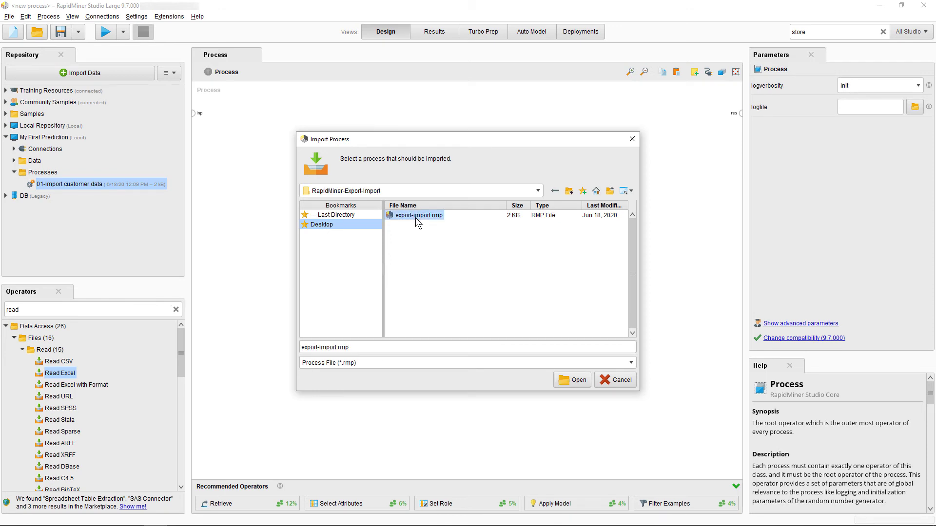
pyautogui.click(567, 376)
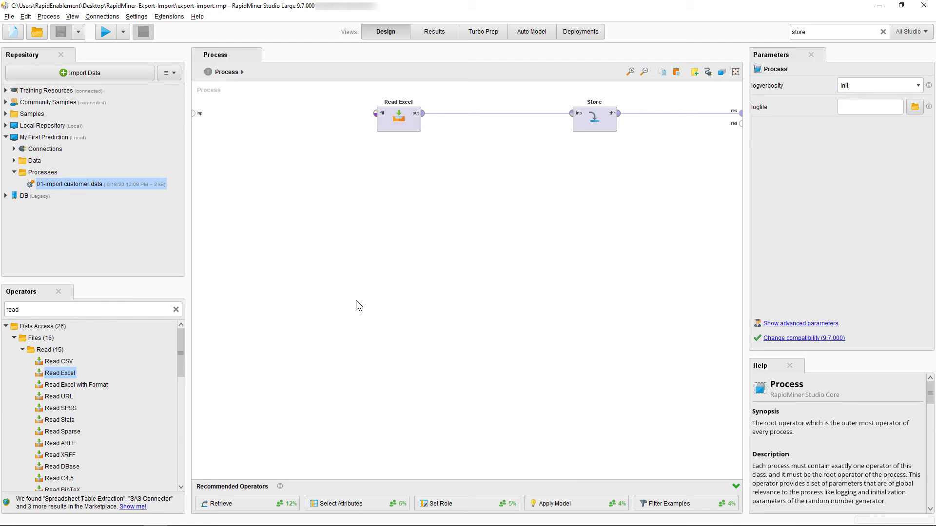
# Step: Store the imported process in the Processes folder under the name export-import
pyautogui.rightClick(55, 176)
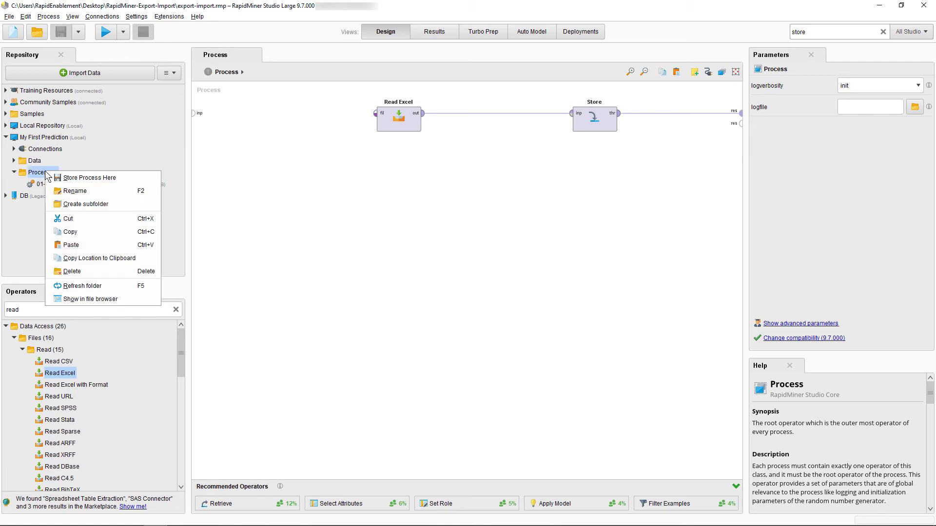
pyautogui.click(86, 182)
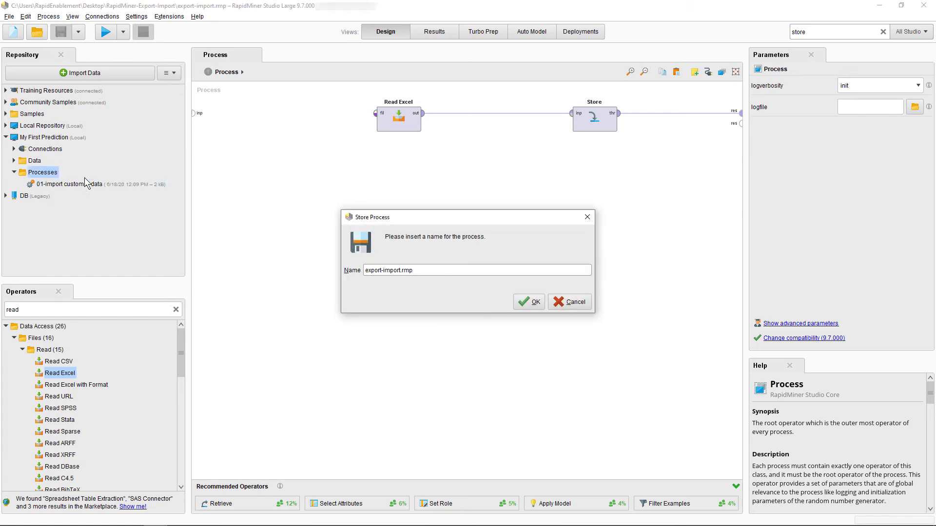
pyautogui.click(534, 303)
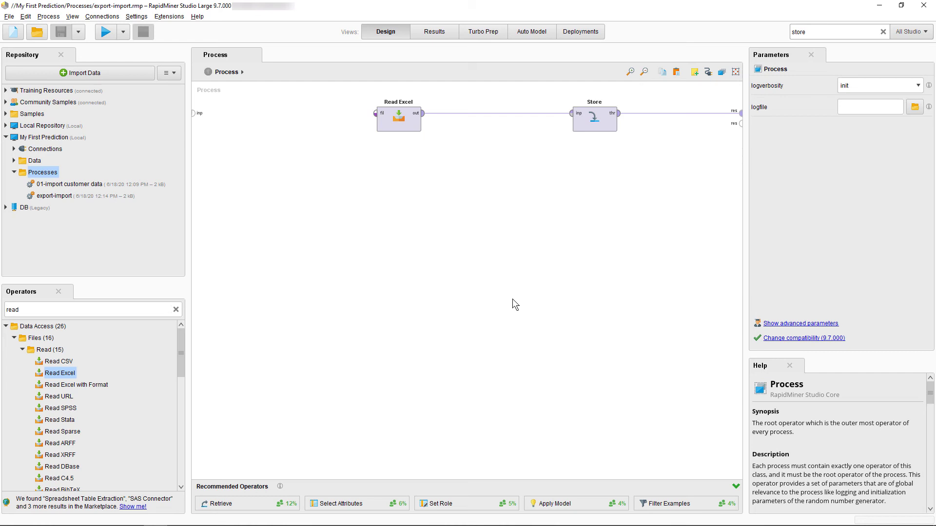
# Step: Delete the duplicate export-import process from My First Prediction/Processes, answering Yes to the confirmation
pyautogui.rightClick(67, 201)
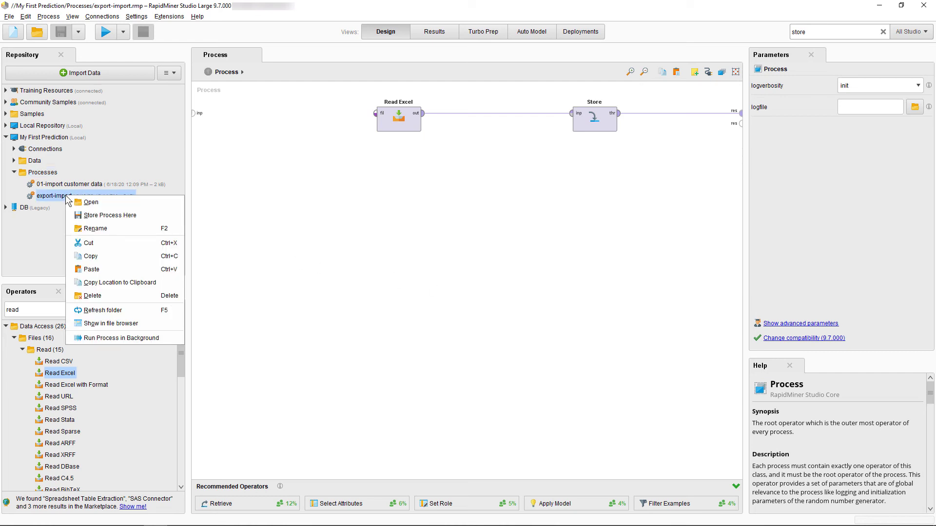
pyautogui.click(139, 295)
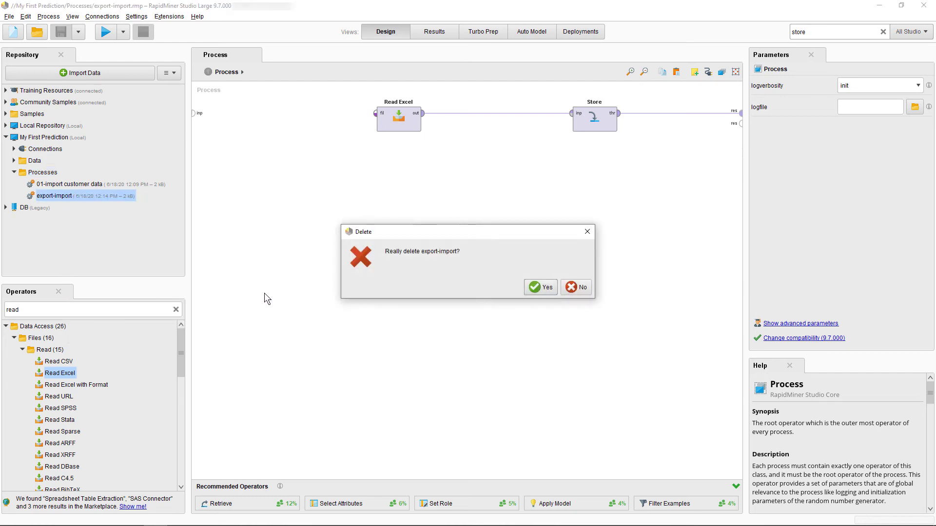
pyautogui.click(539, 287)
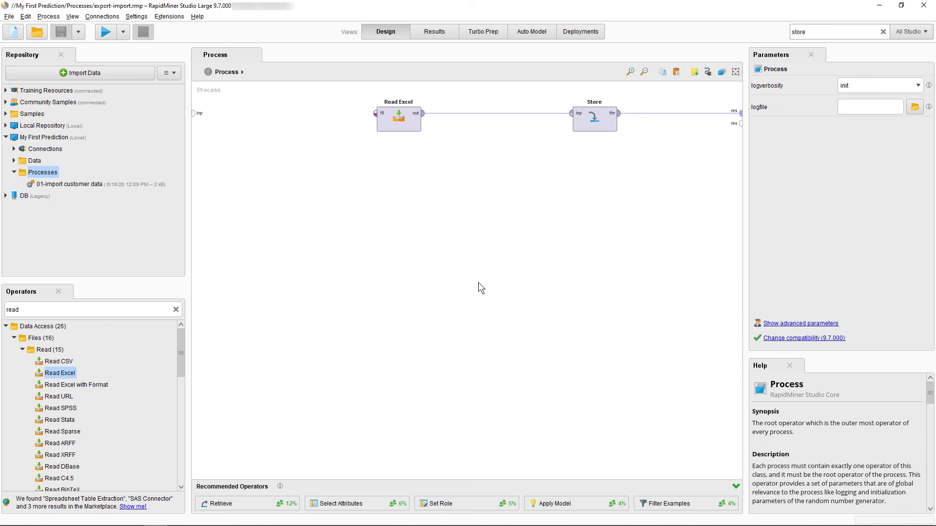
pyautogui.rightClick(55, 137)
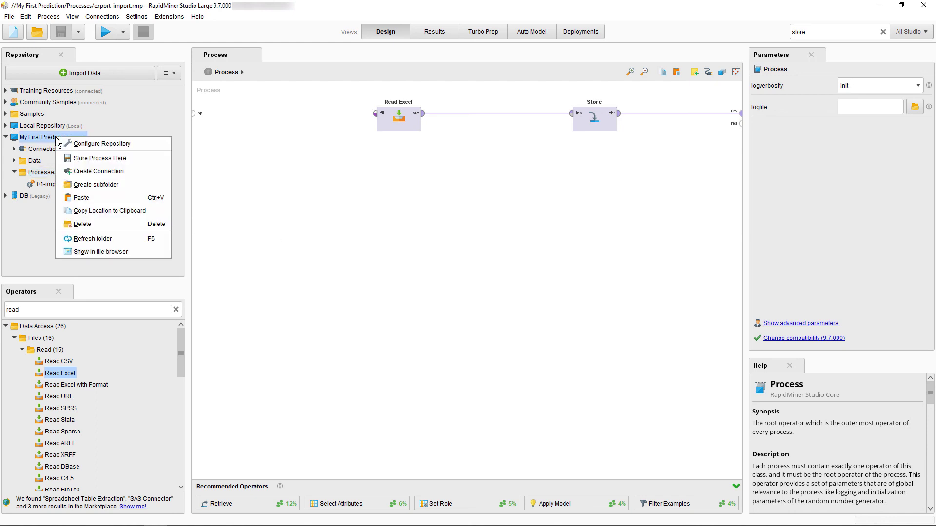